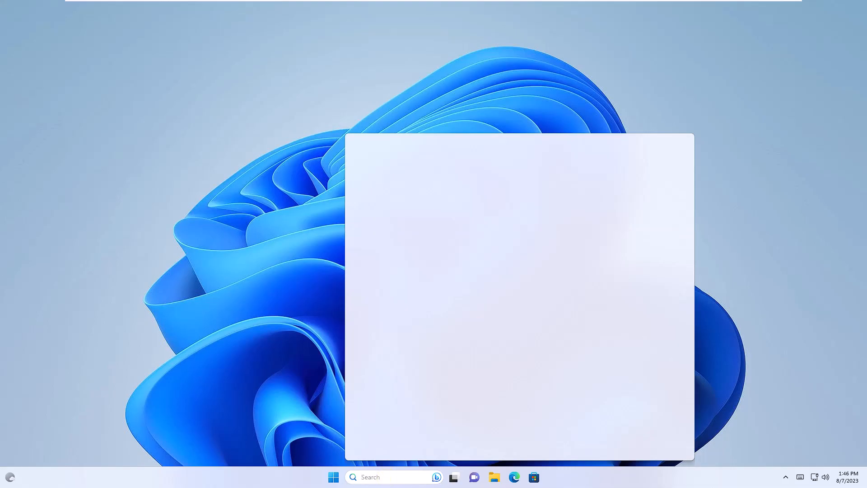
Step: Open Task Scheduler and display the tasks in the library's Microsoft > Windows > Windows Defender folder
text(task)
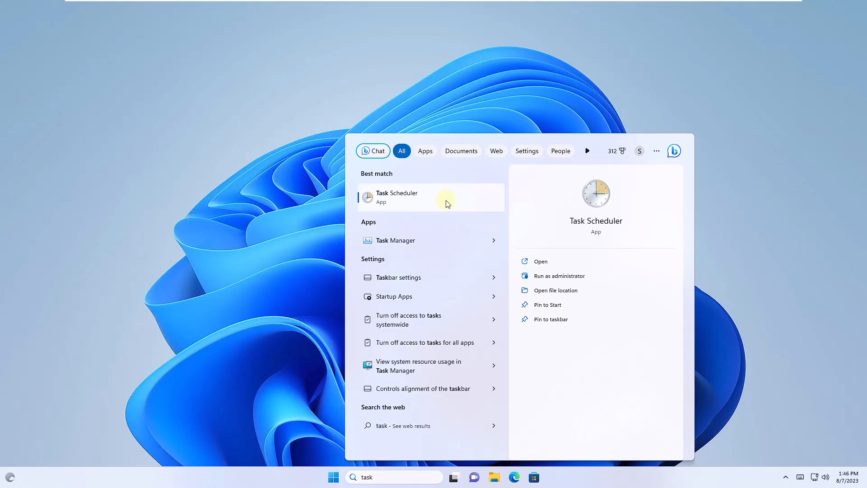
key(Return)
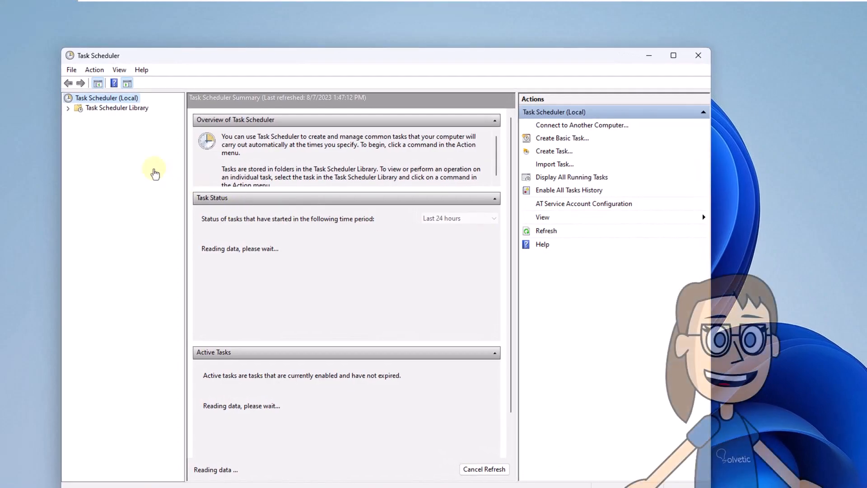
click(67, 109)
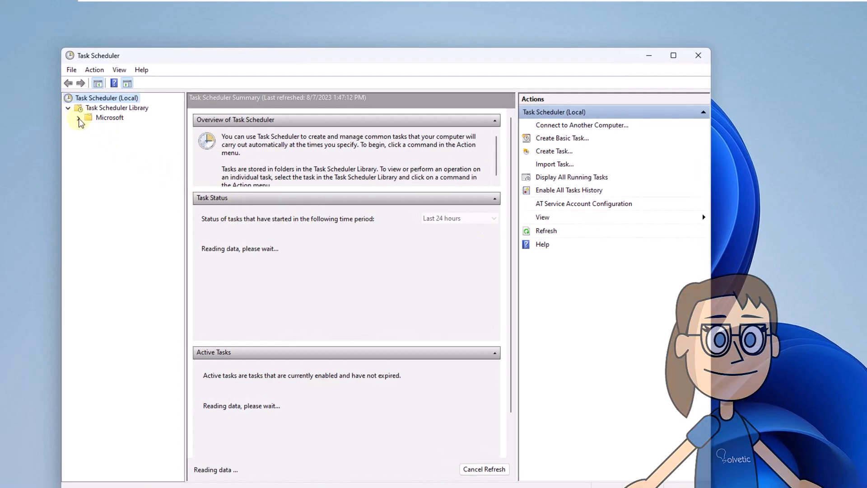
click(79, 117)
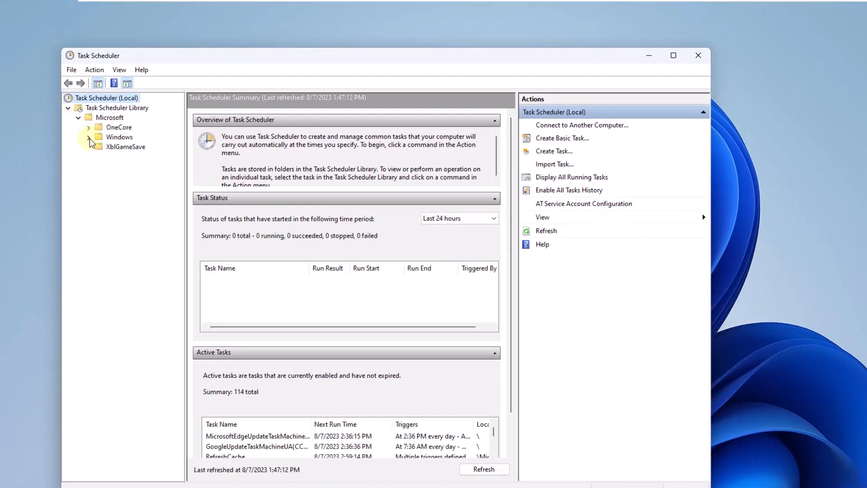
click(88, 137)
scroll(145, 304, down, 9)
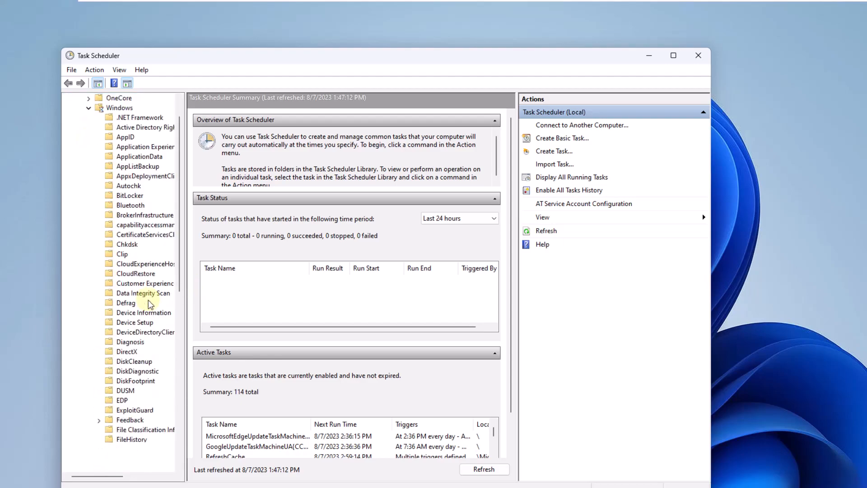
scroll(151, 306, down, 10)
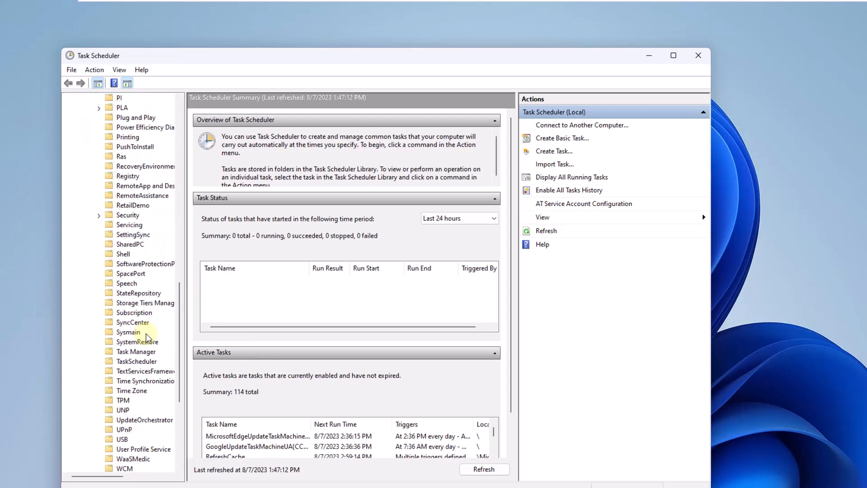
scroll(150, 386, down, 5)
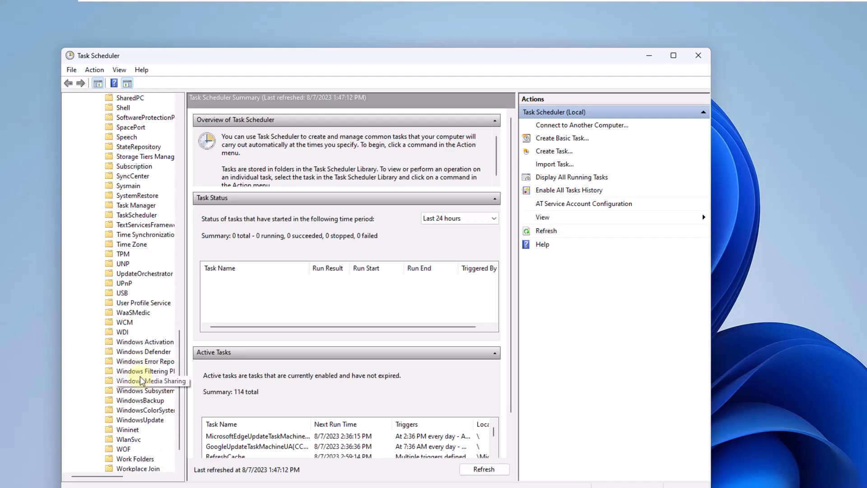
click(137, 352)
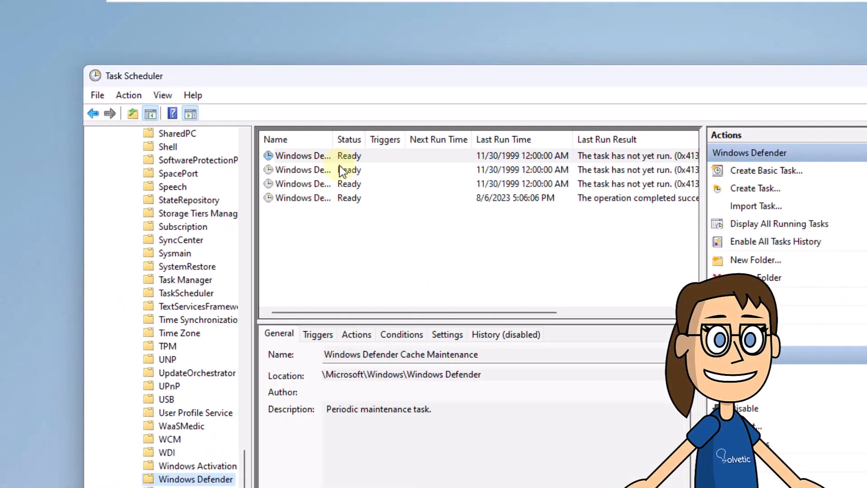
Step: Widen the task list's Name column and open the properties of the Windows Defender Scheduled Scan task
drag(332, 147, 462, 154)
click(399, 187)
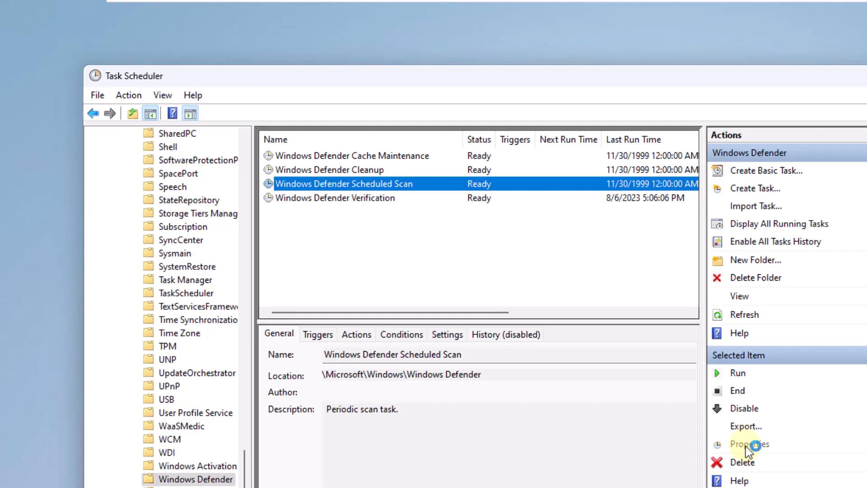
double_click(504, 354)
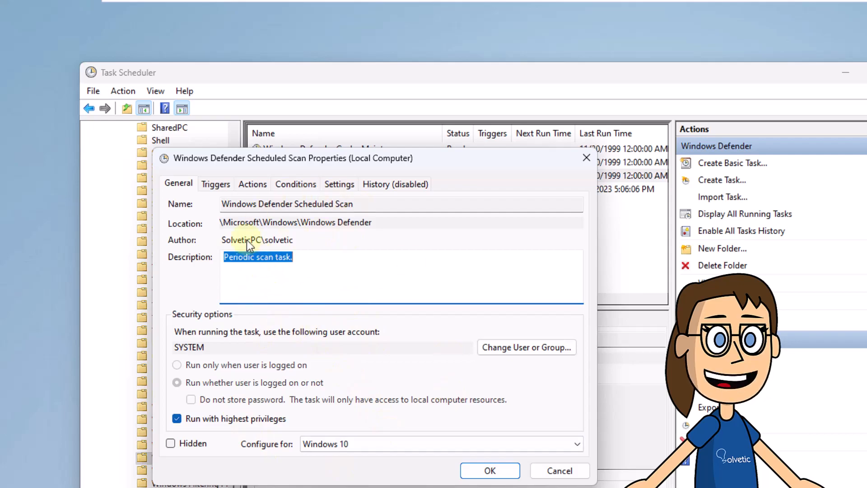
Step: Add a weekly trigger to the scheduled scan, recurring every week on Monday and Saturday
click(221, 183)
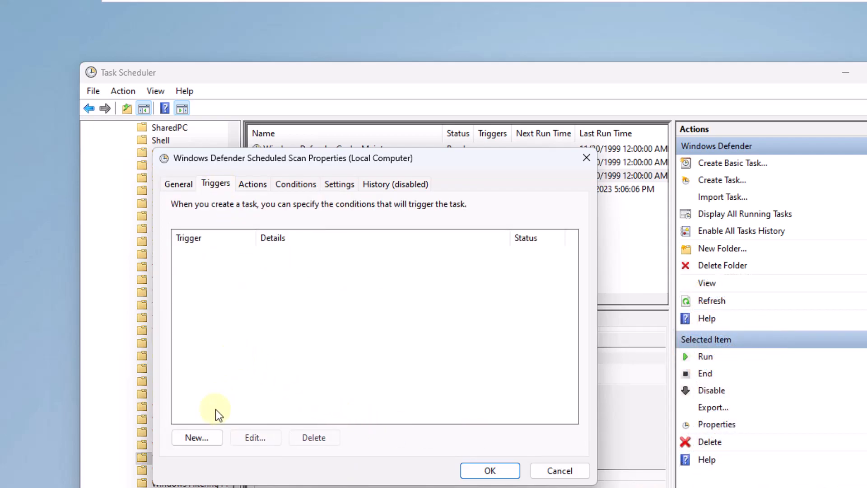
click(205, 437)
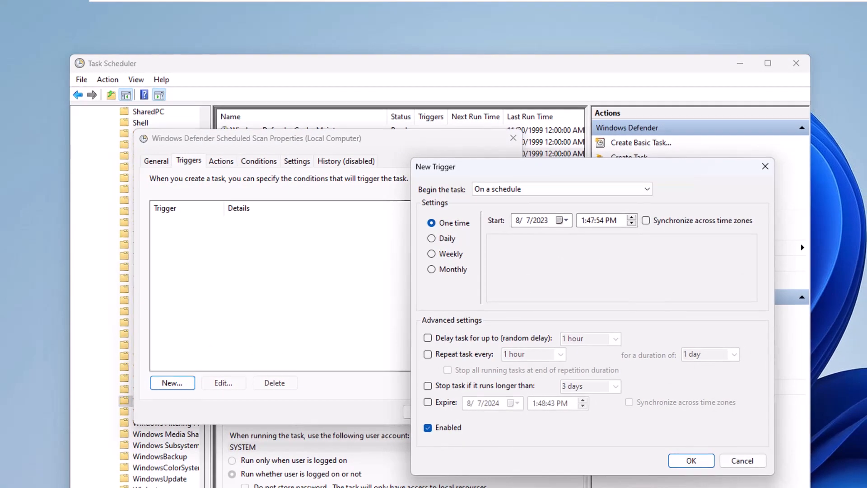
click(431, 239)
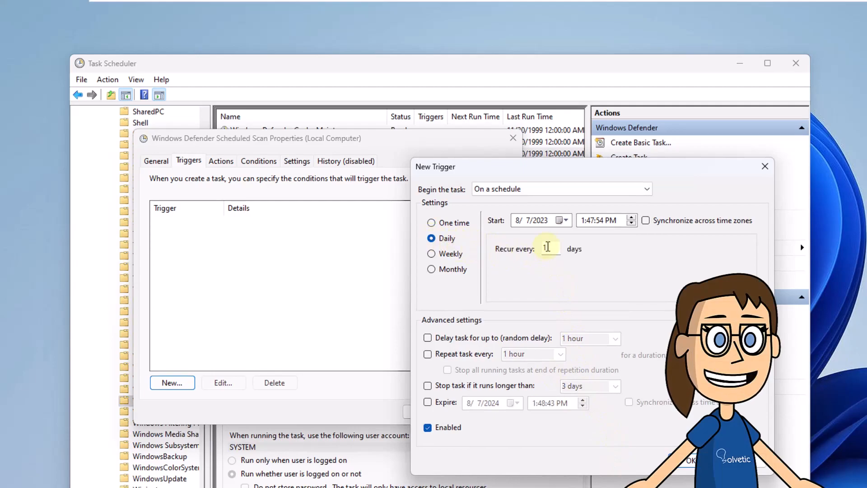
click(433, 254)
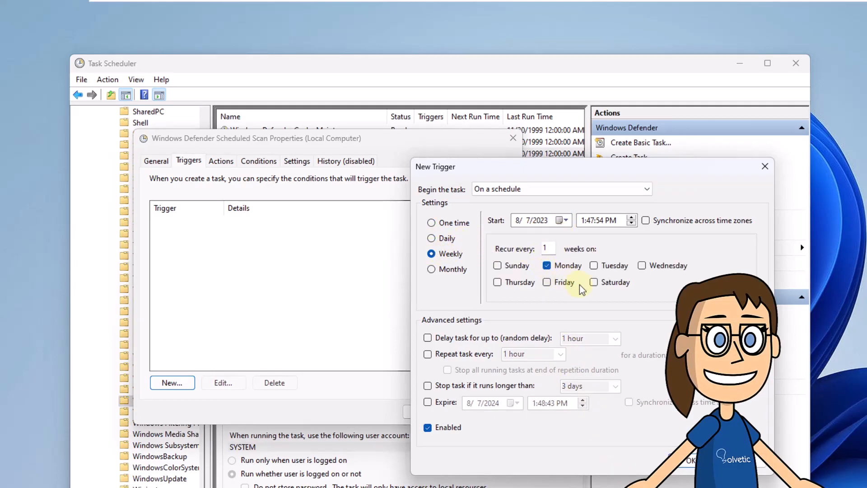
click(593, 285)
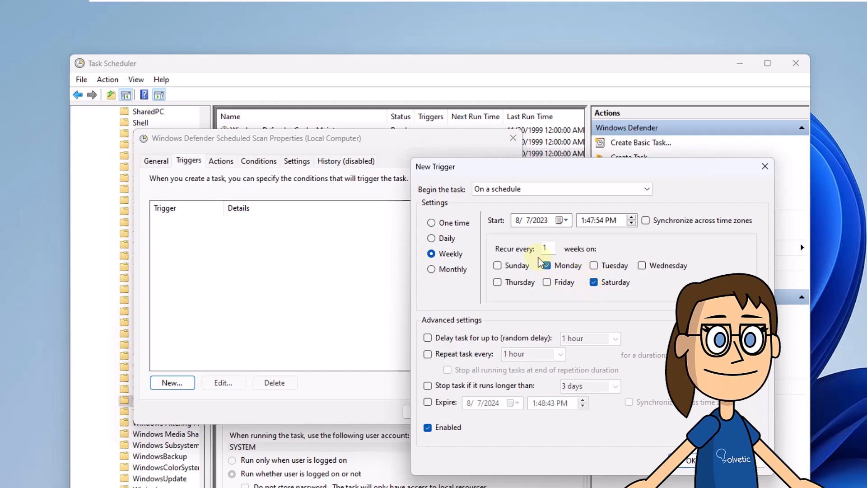
click(433, 269)
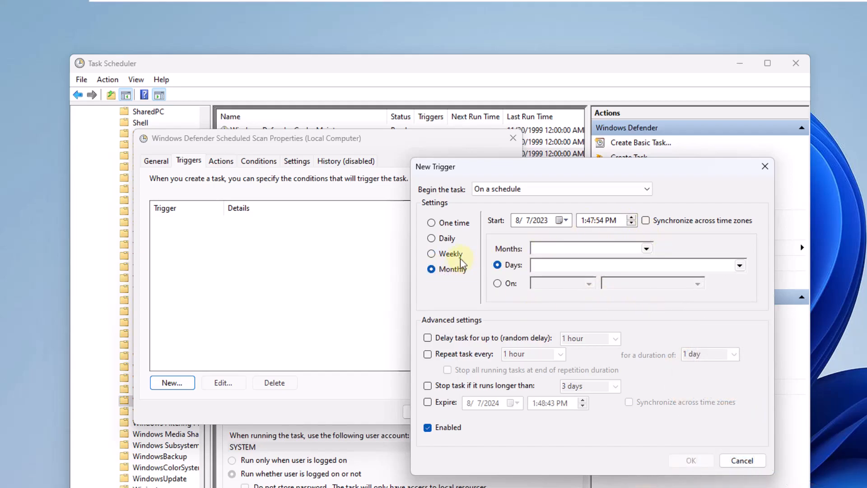
click(432, 254)
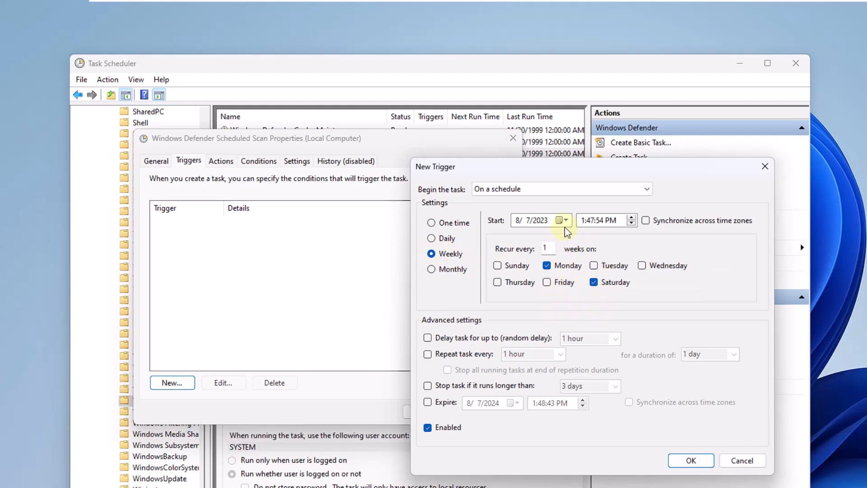
click(692, 461)
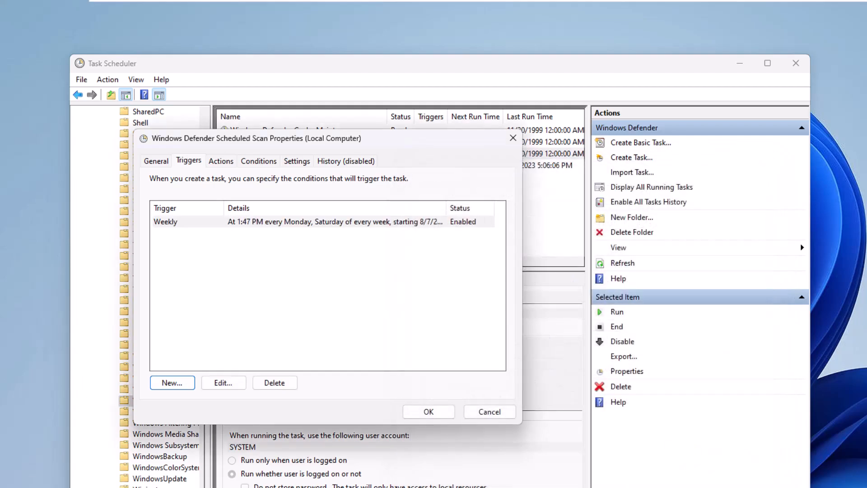
Step: Review the scan task's conditions, actions and additional settings, save its properties, and widen the Triggers column in the task list
click(307, 222)
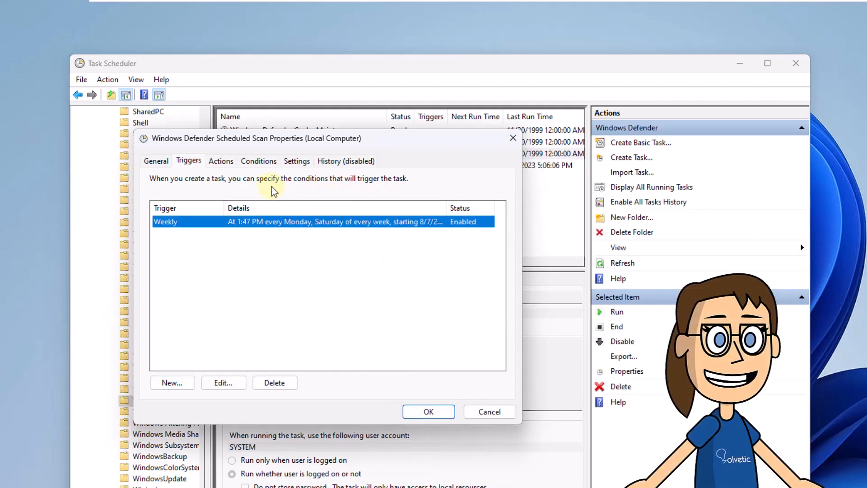
click(260, 162)
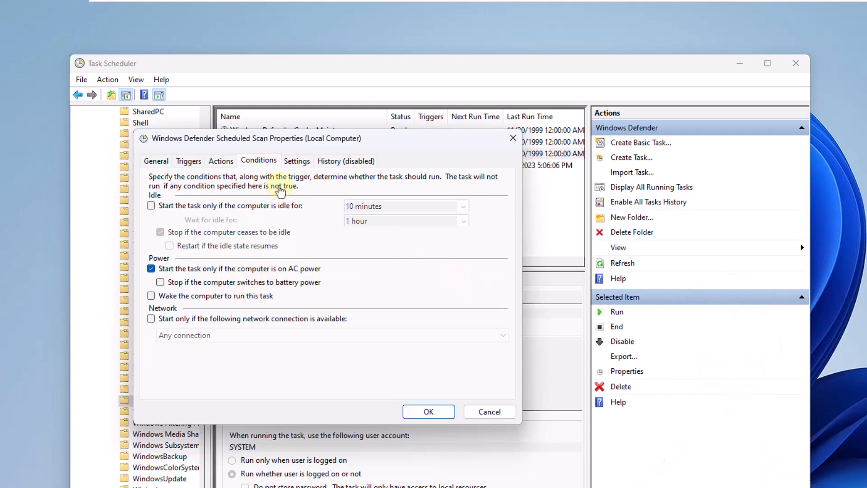
click(221, 162)
click(279, 224)
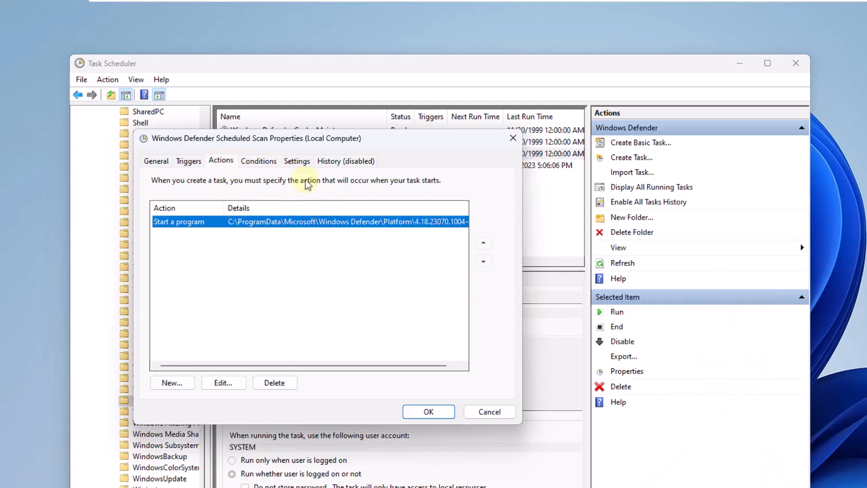
click(296, 161)
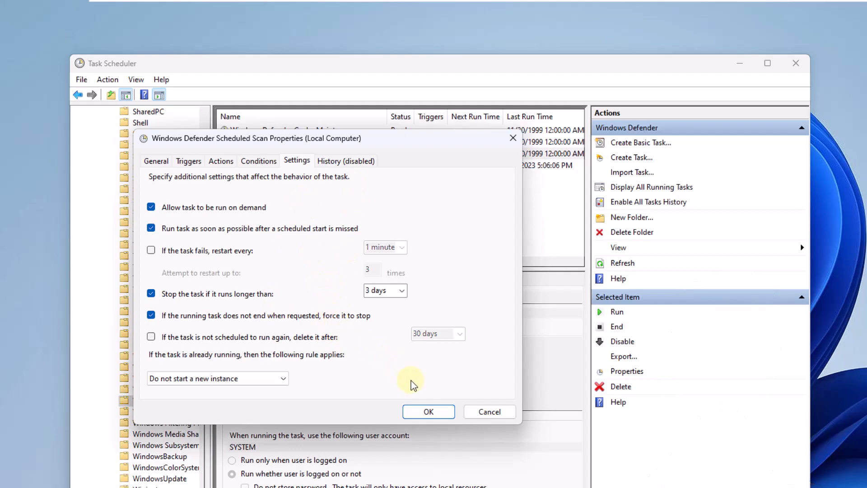
click(428, 412)
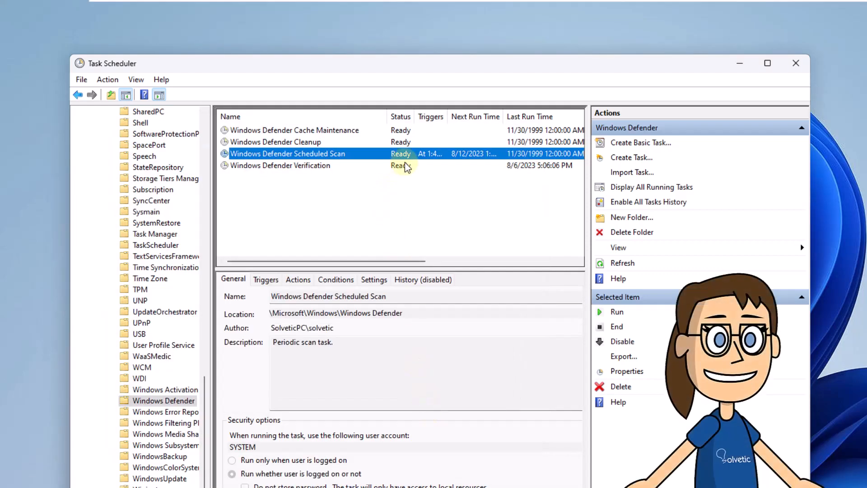
drag(444, 116, 466, 116)
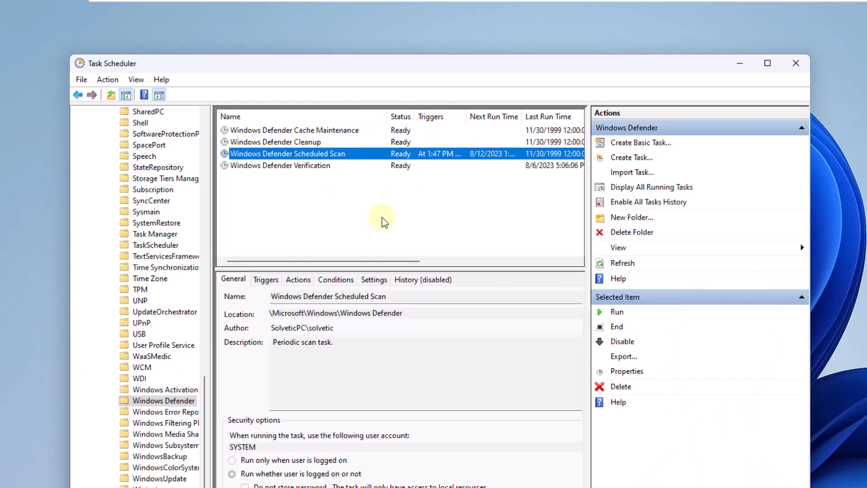
Step: Collapse the Windows folder and create a new folder named "Solvetic Analysis" under Task Scheduler Library
scroll(154, 269, up, 15)
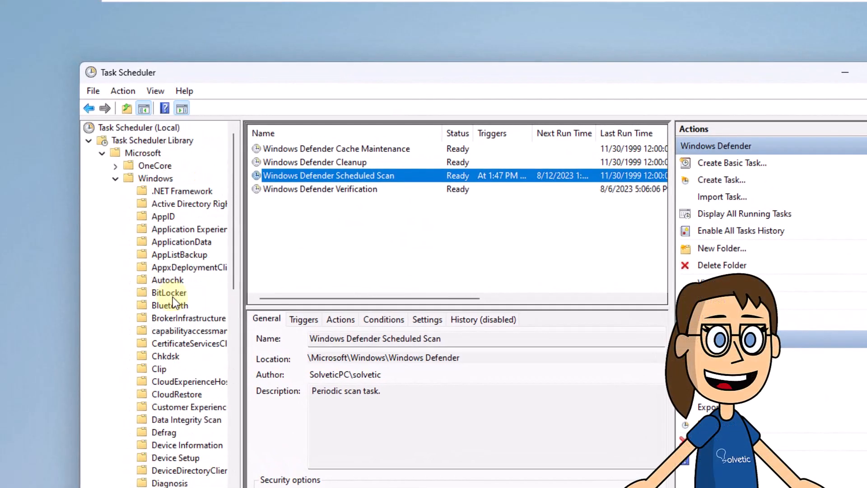
click(115, 179)
click(139, 140)
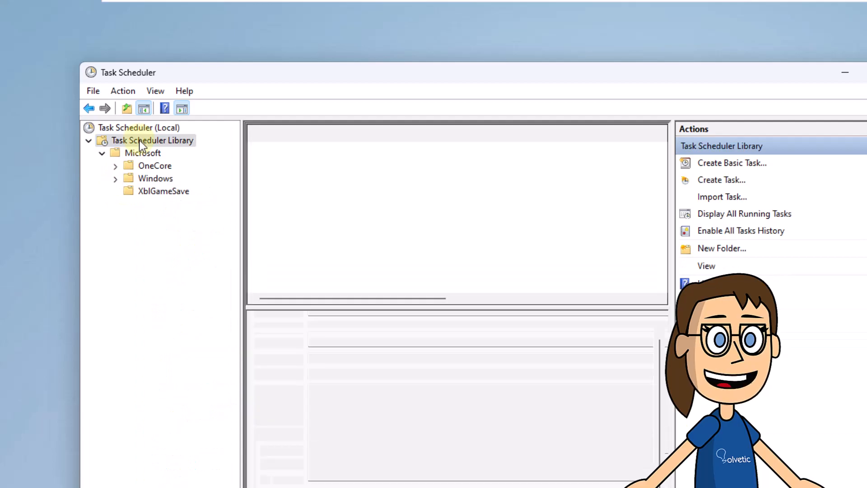
right_click(139, 140)
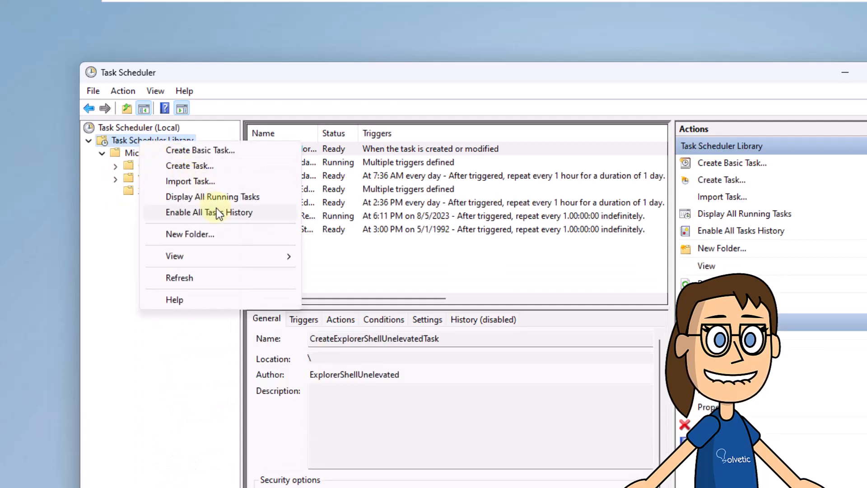
click(220, 235)
text(S)
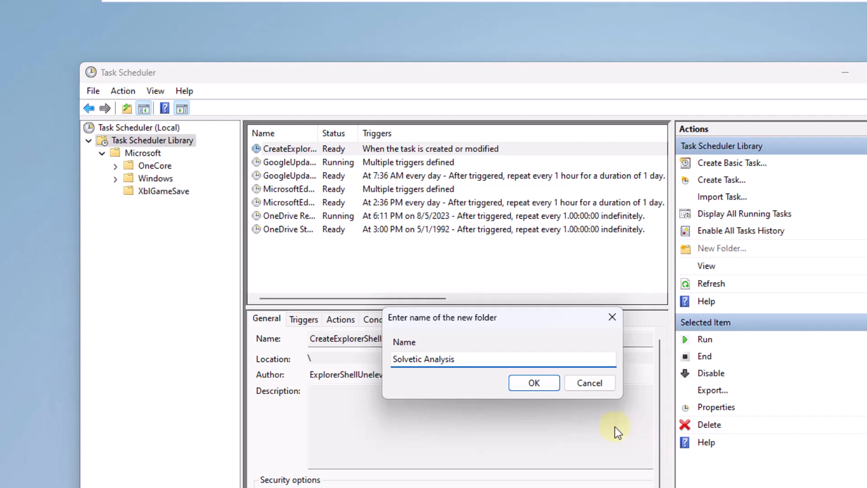
text(olvetic Analysis)
click(544, 380)
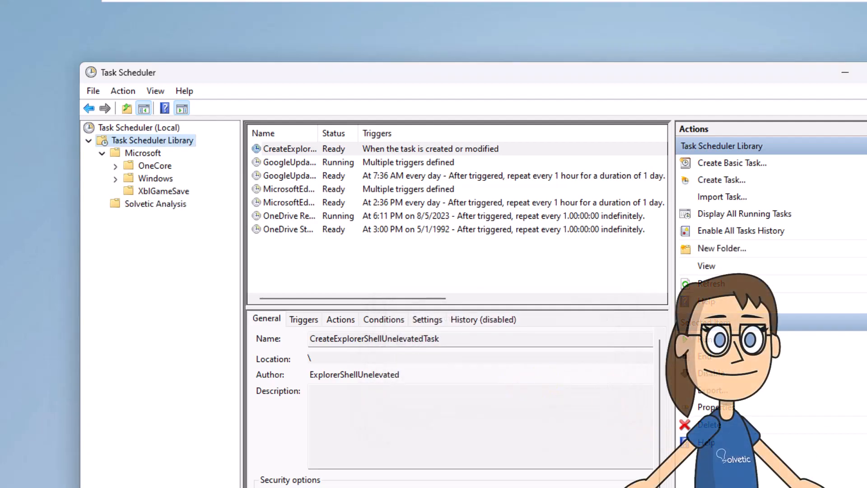
Step: Start a new task named "Schedule Analysis" in the Solvetic Analysis folder and set it to run with highest privileges
click(154, 206)
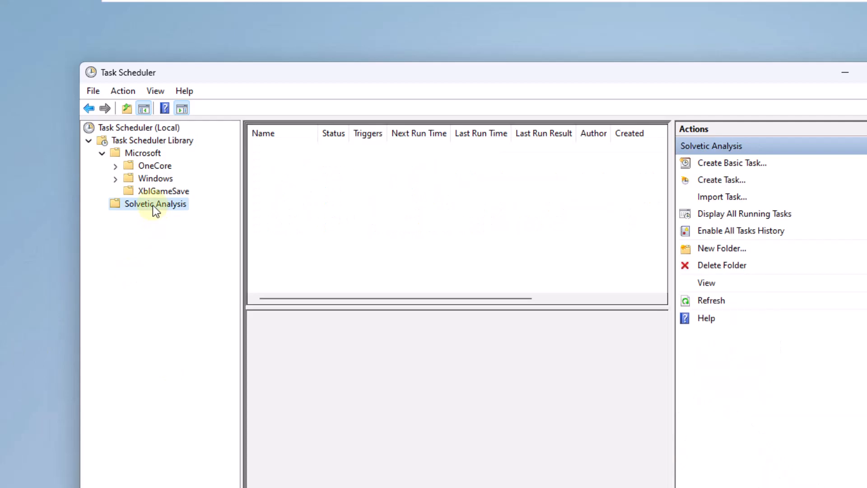
right_click(154, 206)
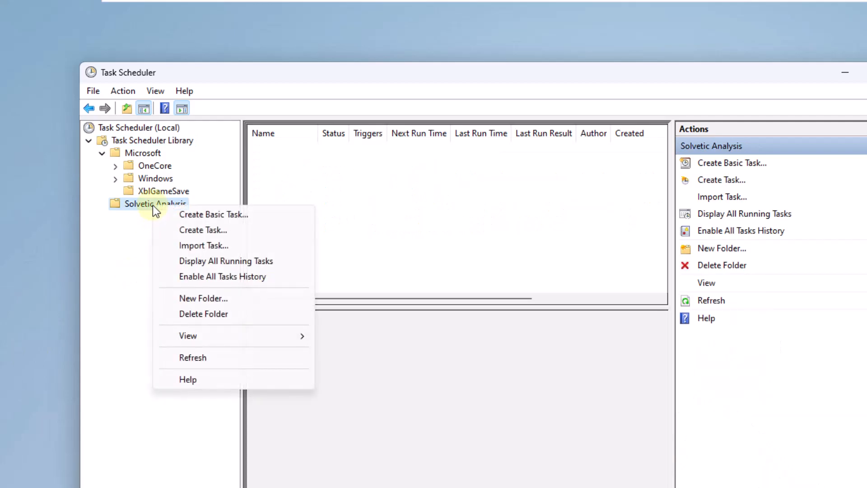
click(187, 232)
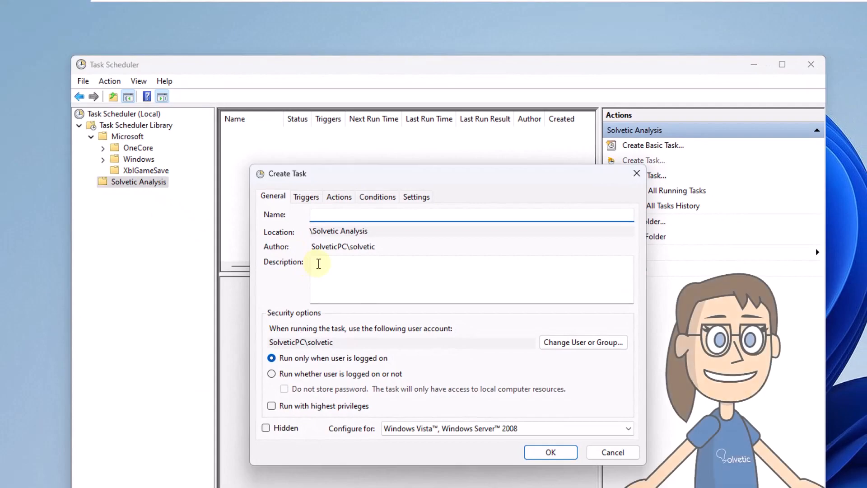
text(Schedule Analysis)
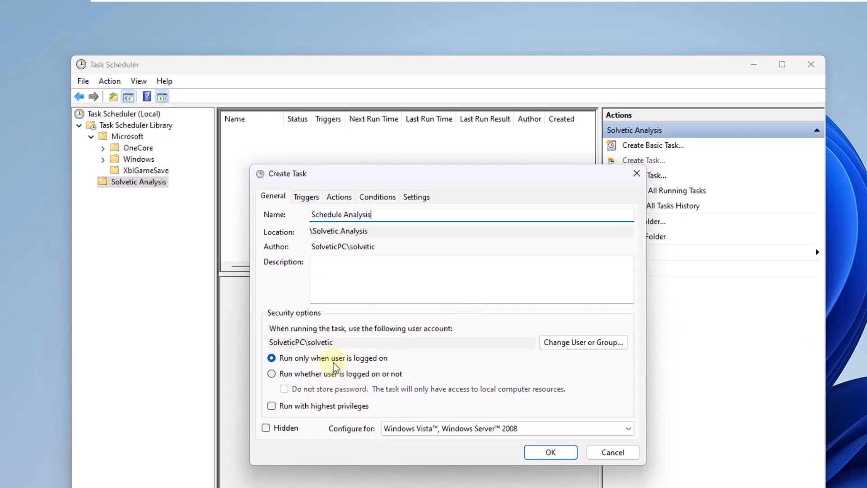
click(273, 406)
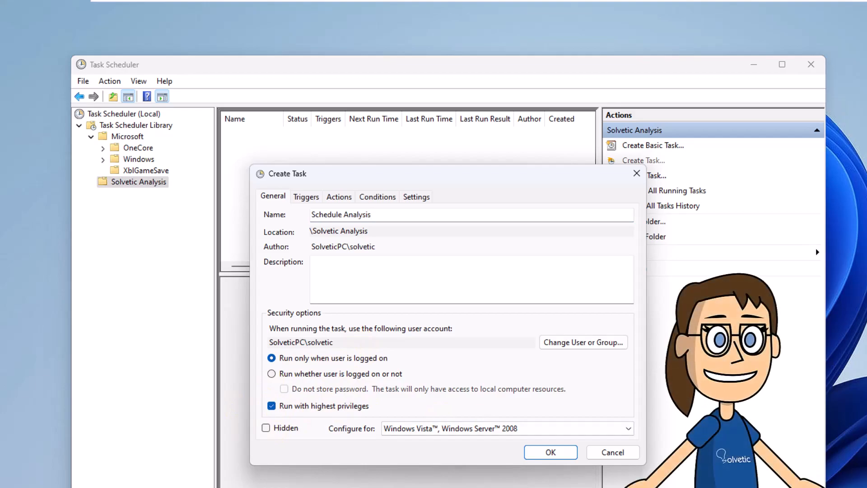
Step: Add a new action that starts the program C:\Program Files\Windows Defender\MpCmdRun.exe
click(338, 199)
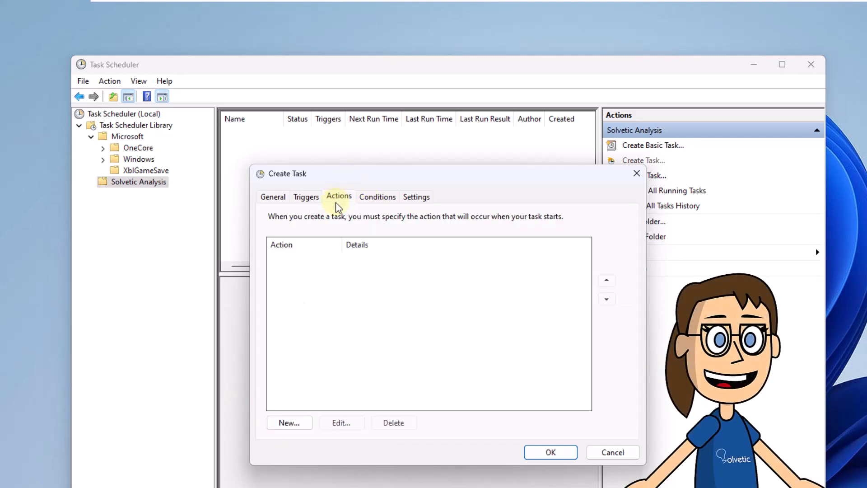
click(295, 425)
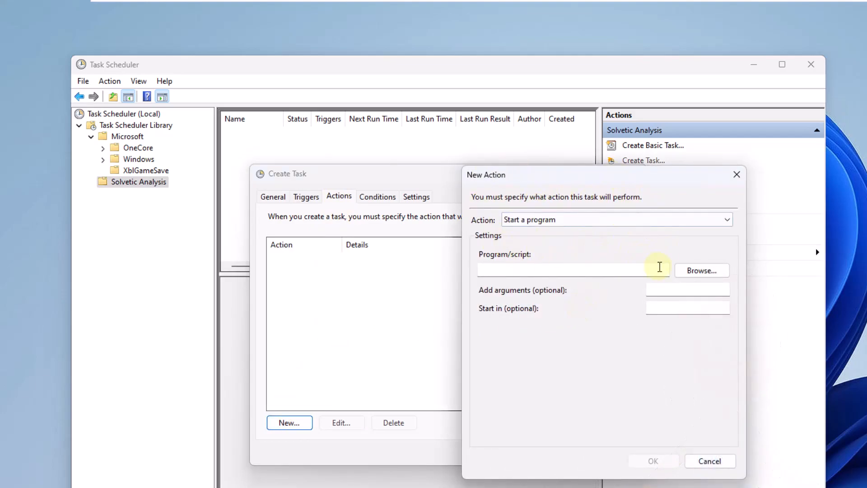
click(707, 275)
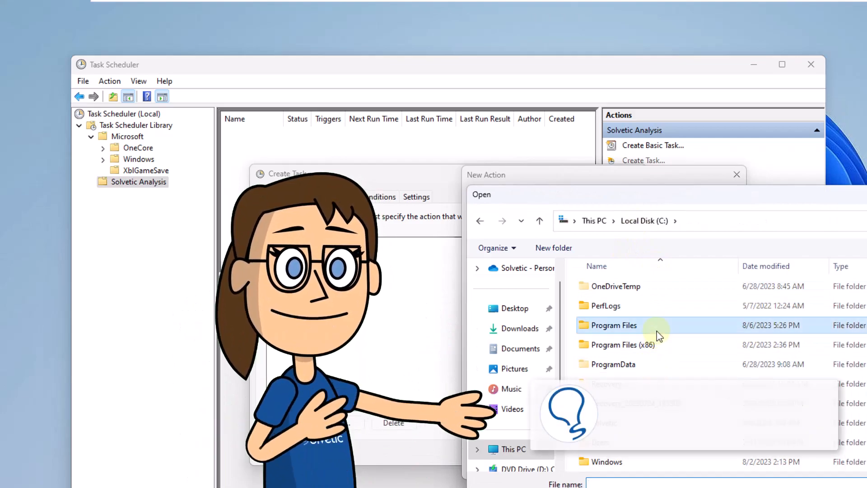
double_click(655, 327)
scroll(653, 343, down, 1)
scroll(693, 333, down, 3)
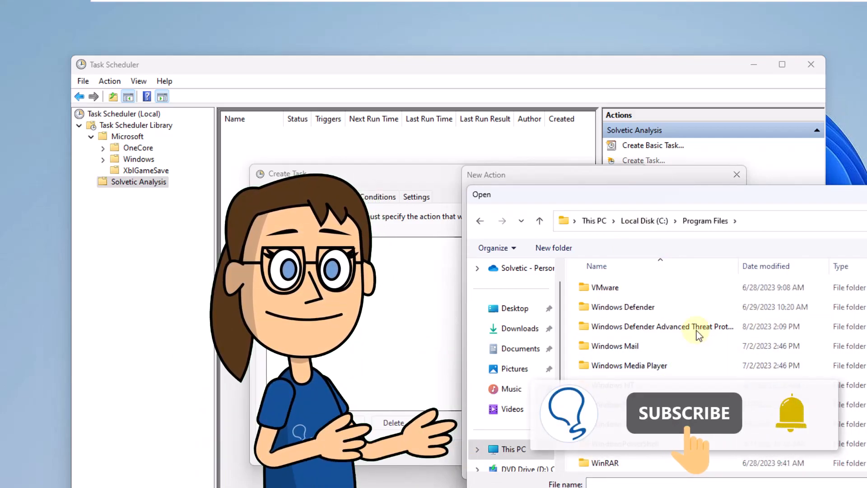
double_click(706, 307)
scroll(696, 344, down, 2)
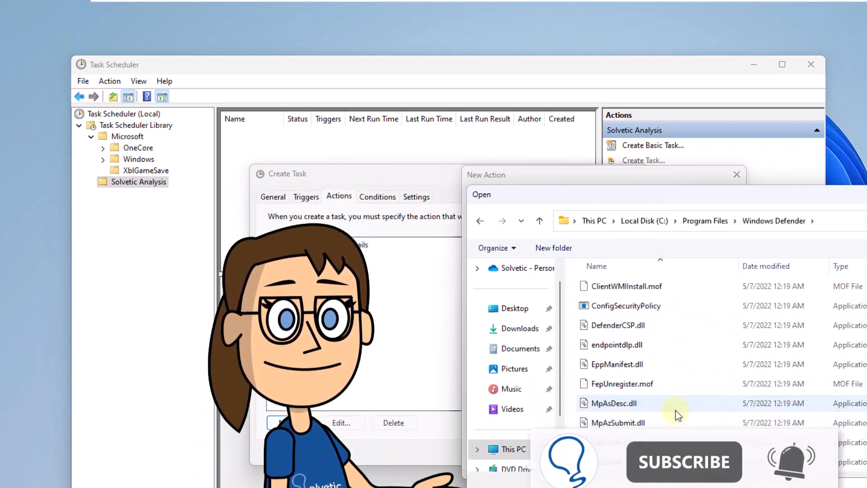
click(652, 461)
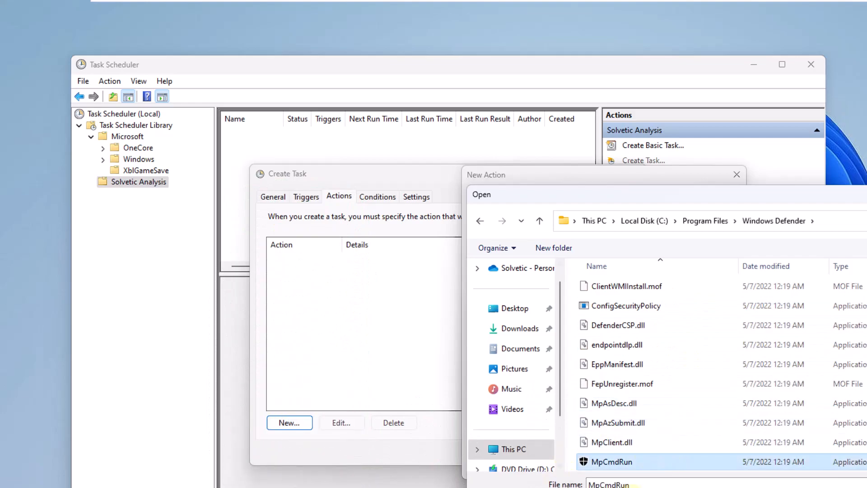
double_click(652, 461)
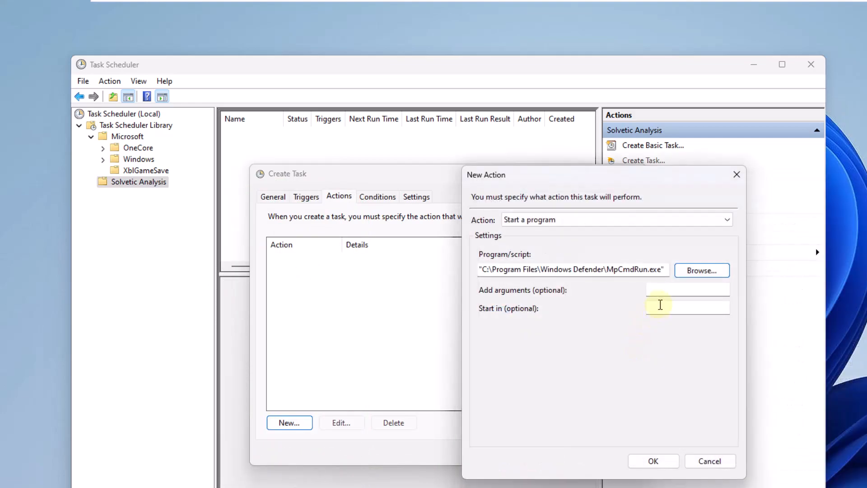
Step: Set the action's arguments to "-Scan -ScanType 1" and save the action
click(664, 288)
text(-Scan )
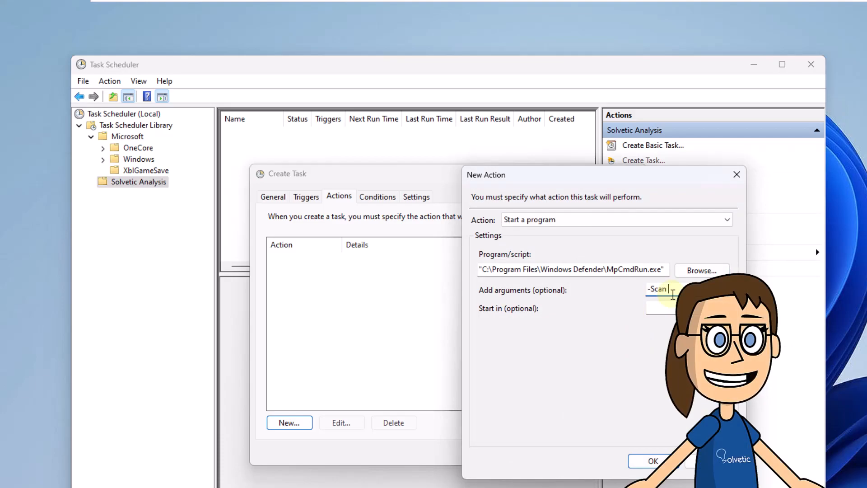
text(-ScanType 1)
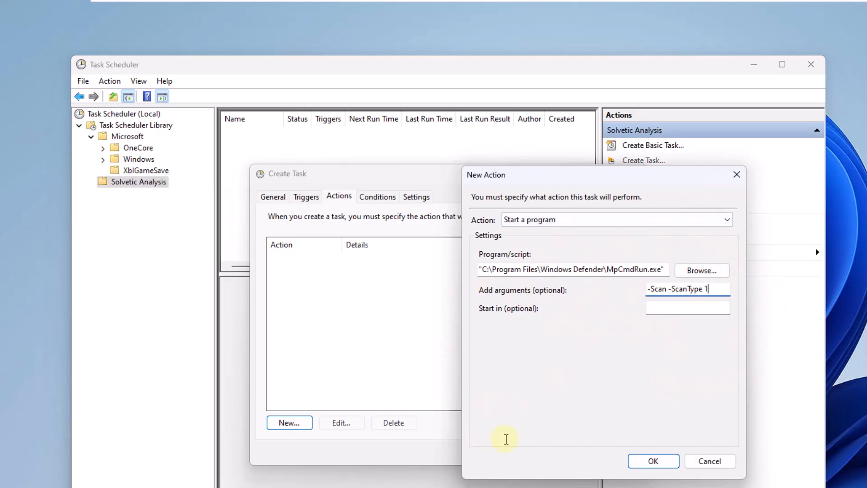
click(653, 461)
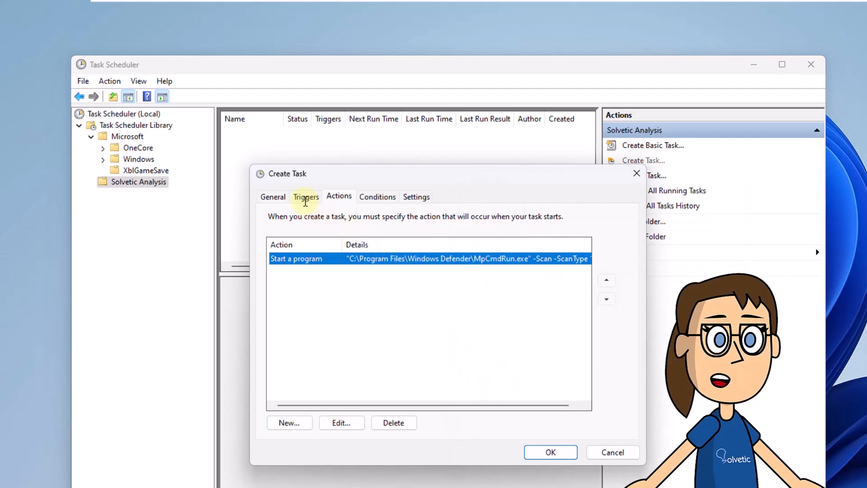
Step: Add a daily trigger starting 8/15/2023 at 4:51:59 PM, and save the new task
click(306, 196)
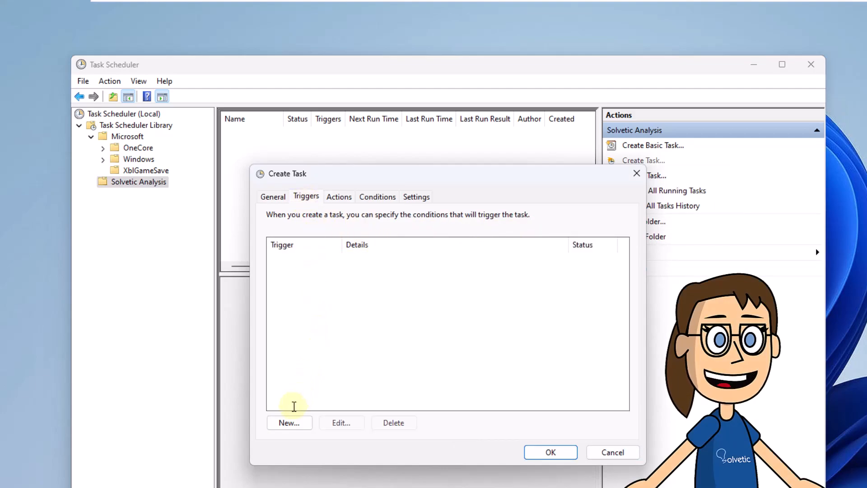
click(287, 423)
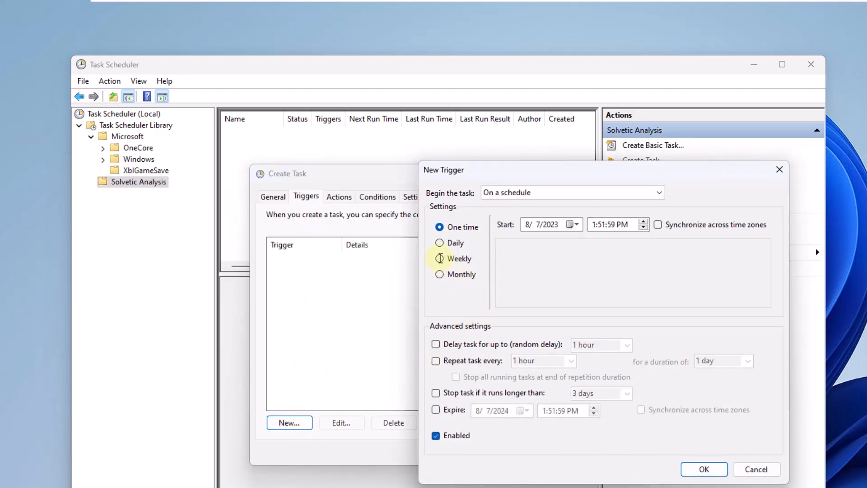
click(455, 243)
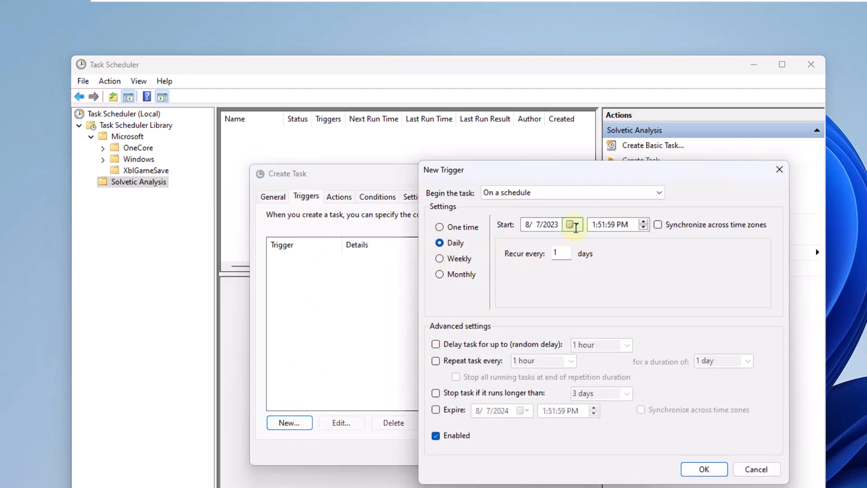
click(573, 225)
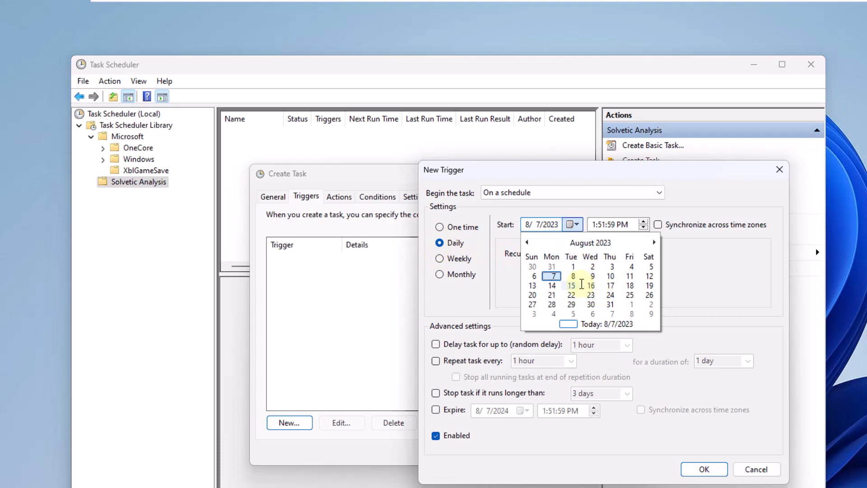
click(572, 286)
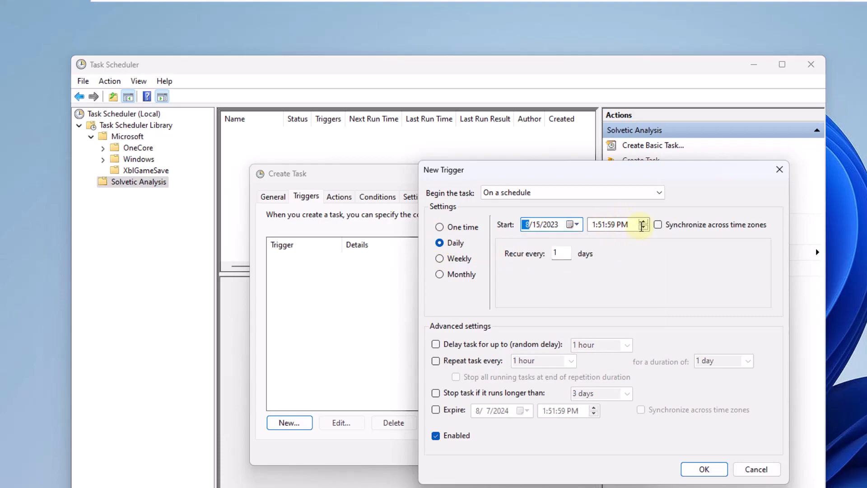
click(644, 222)
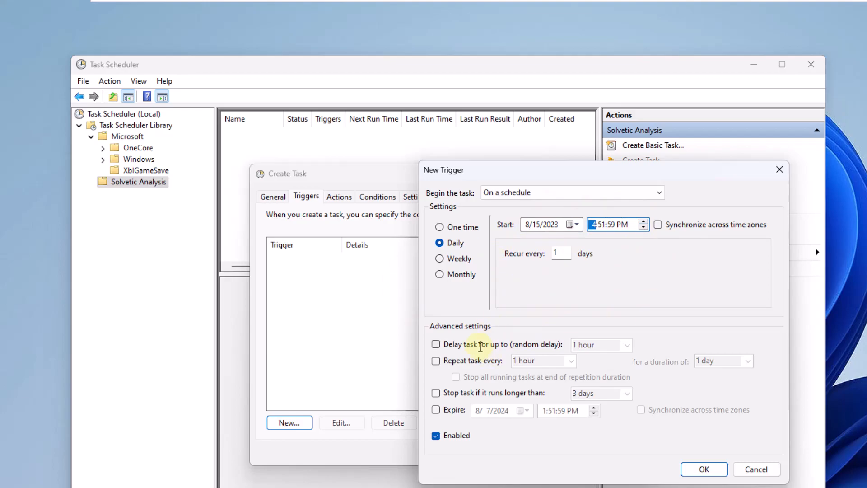
click(703, 468)
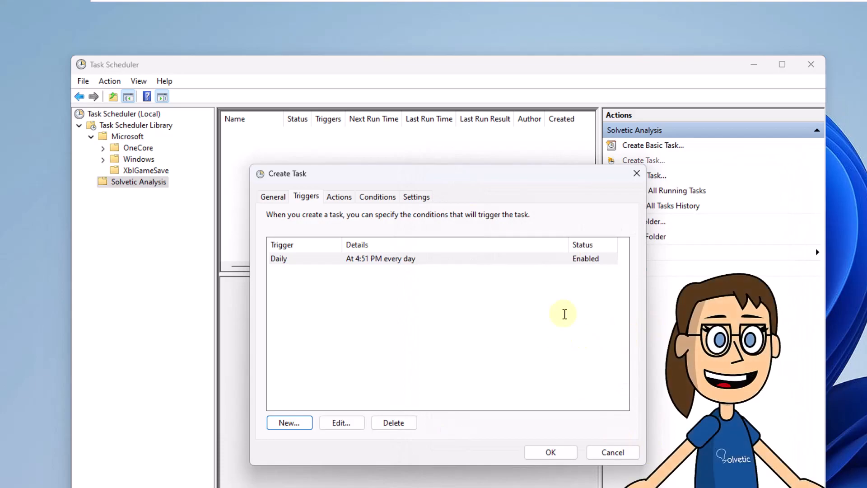
click(478, 259)
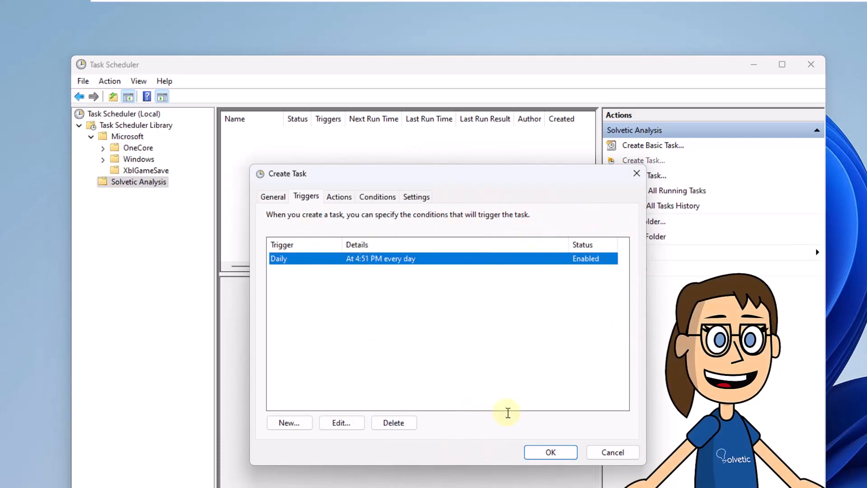
click(543, 449)
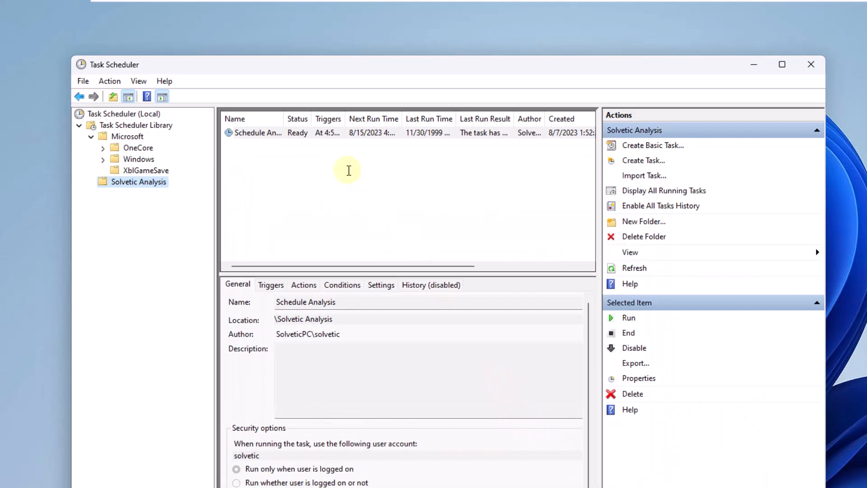
Step: Select the Schedule Analysis task, widen the Name column to fit its full name, and minimize the window
click(333, 134)
drag(284, 118, 300, 118)
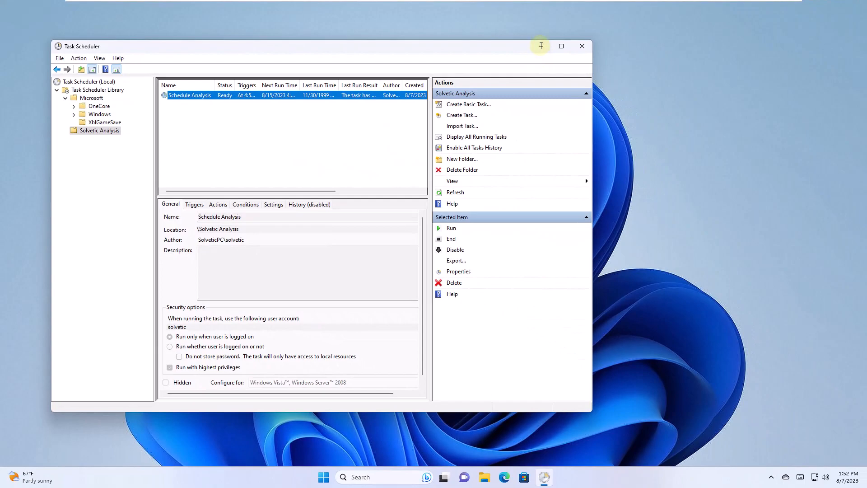
click(634, 54)
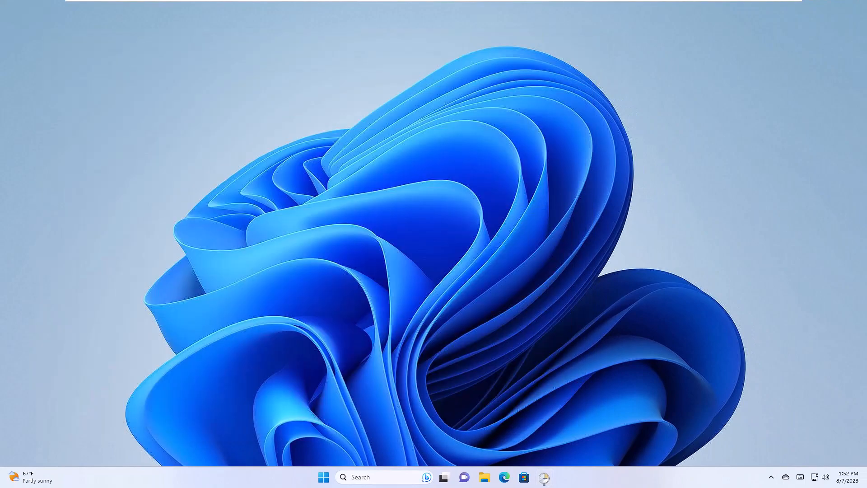